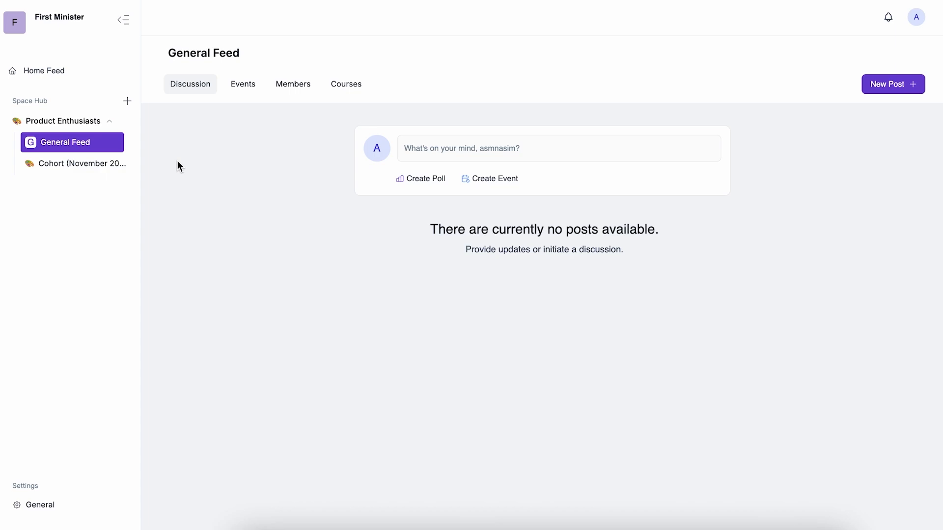
# Start a new event from the events list of the Cohort (November 2025) space
pyautogui.click(76, 166)
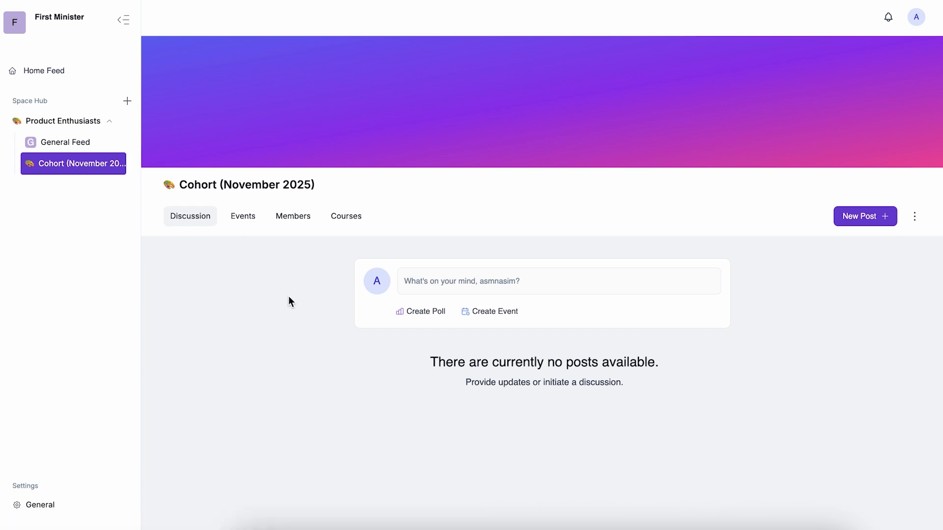
pyautogui.click(244, 218)
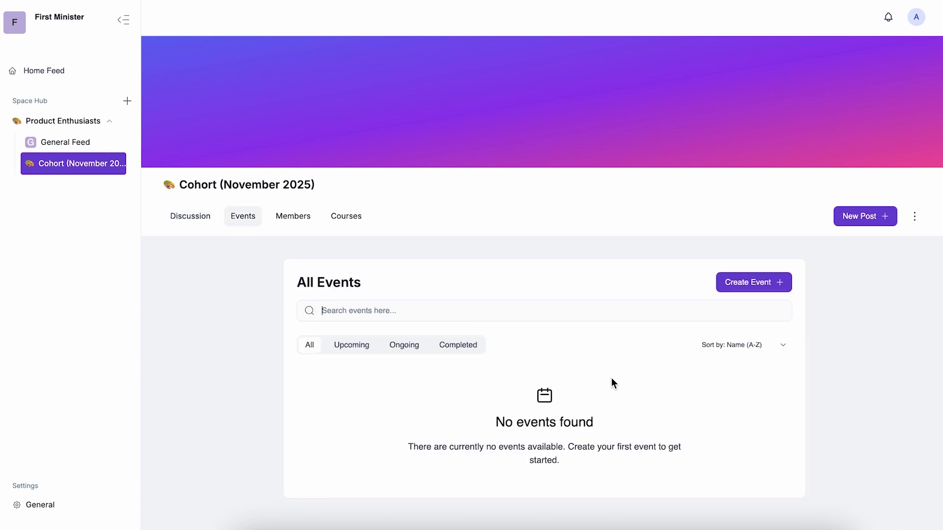
pyautogui.scroll(-1, 612, 379)
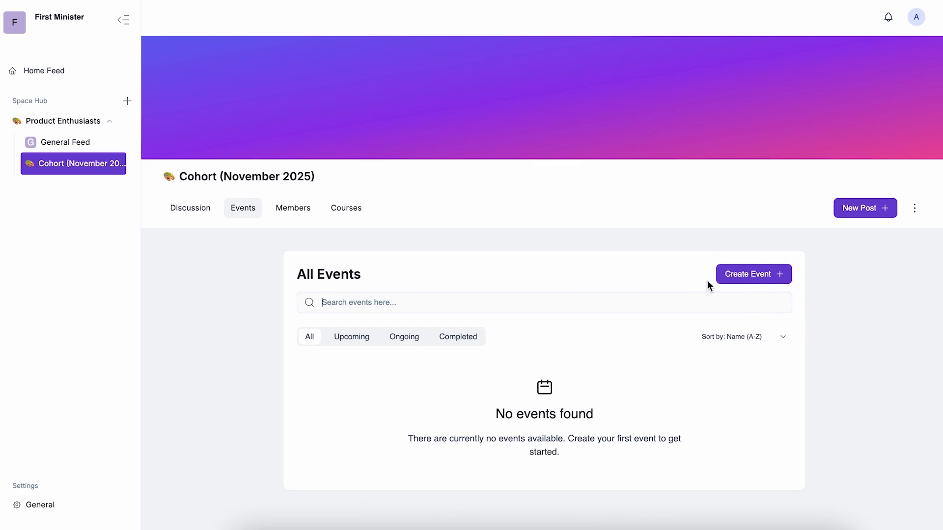
pyautogui.click(762, 279)
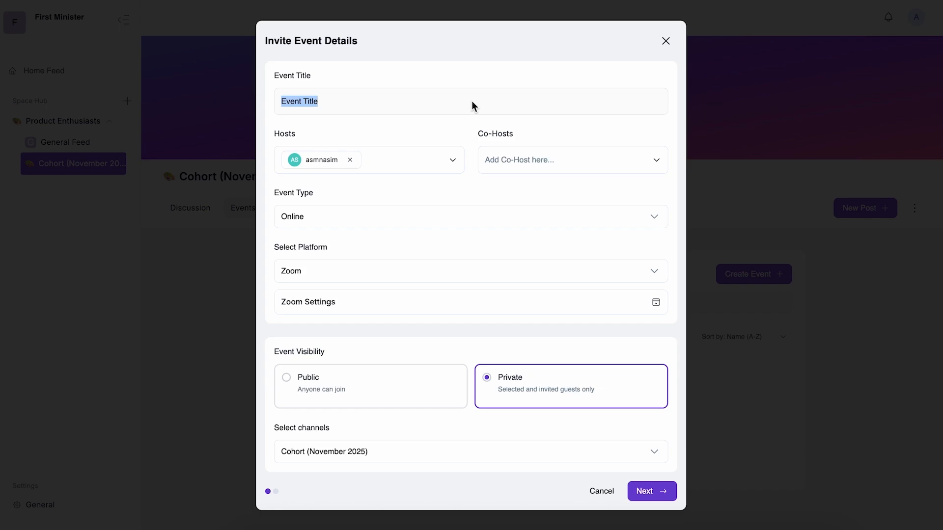
# Title the event "Product Bootcamp"
pyautogui.write('Por')
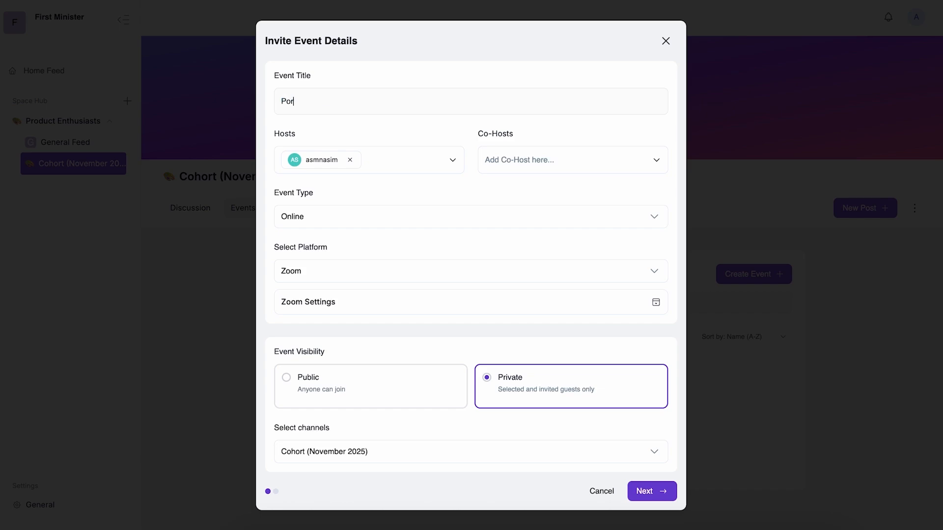
pyautogui.press('BackSpace')
pyautogui.press('BackSpace')
pyautogui.write('roduct Bootcamp')
# Examine the co-host, event type and platform options offered for the event
pyautogui.click(514, 160)
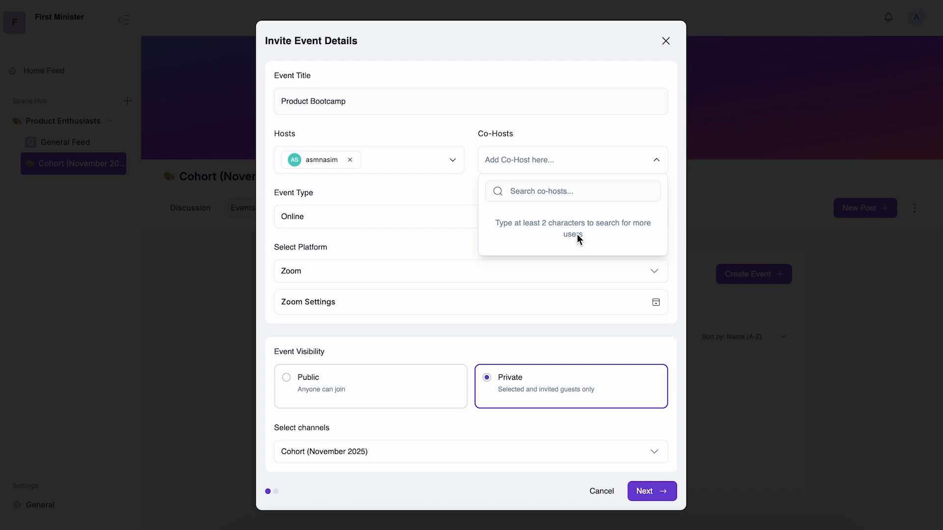
pyautogui.click(445, 216)
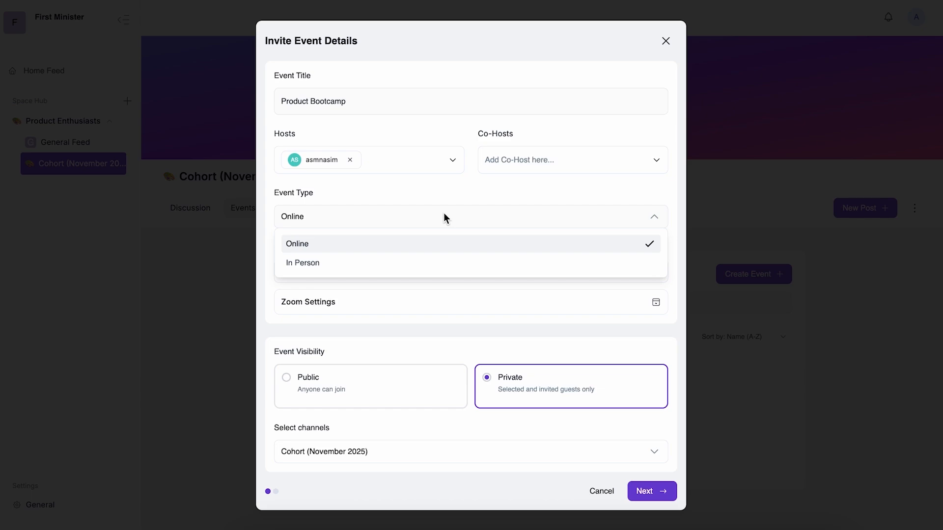
pyautogui.click(444, 216)
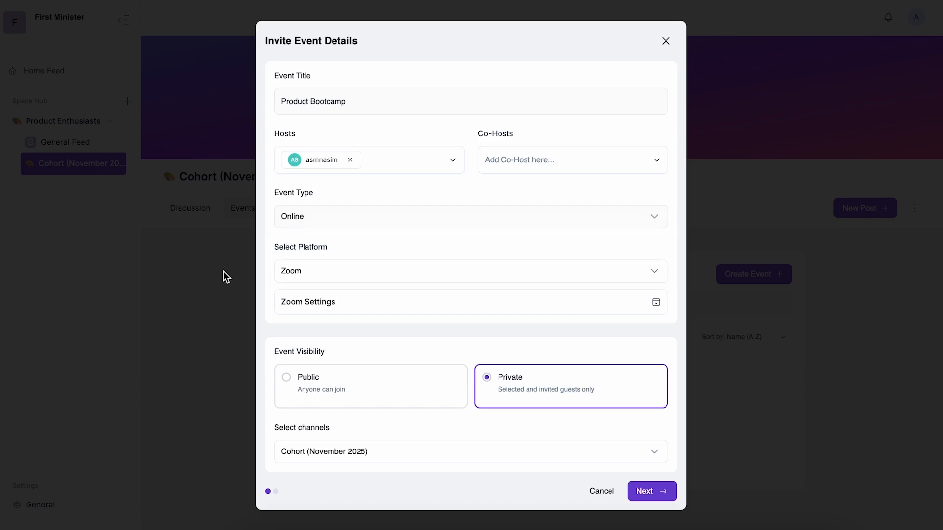
pyautogui.click(389, 279)
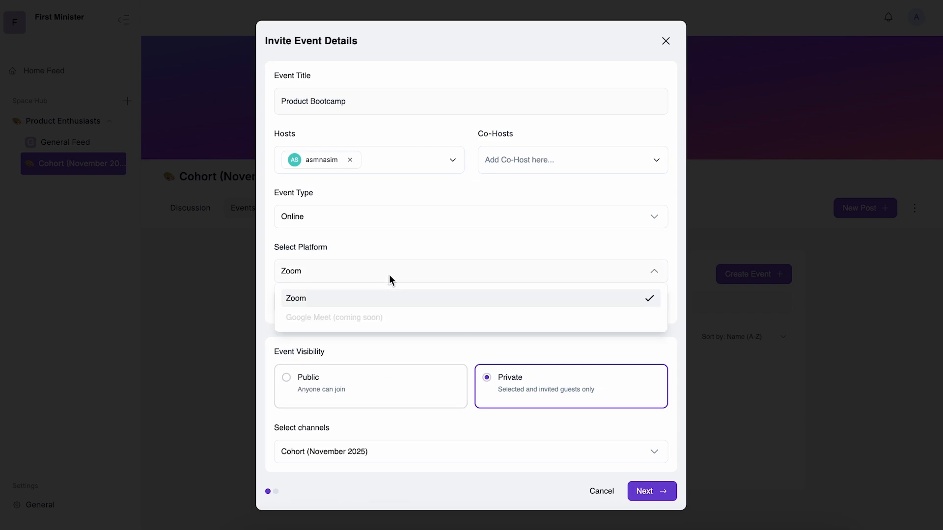
pyautogui.click(390, 278)
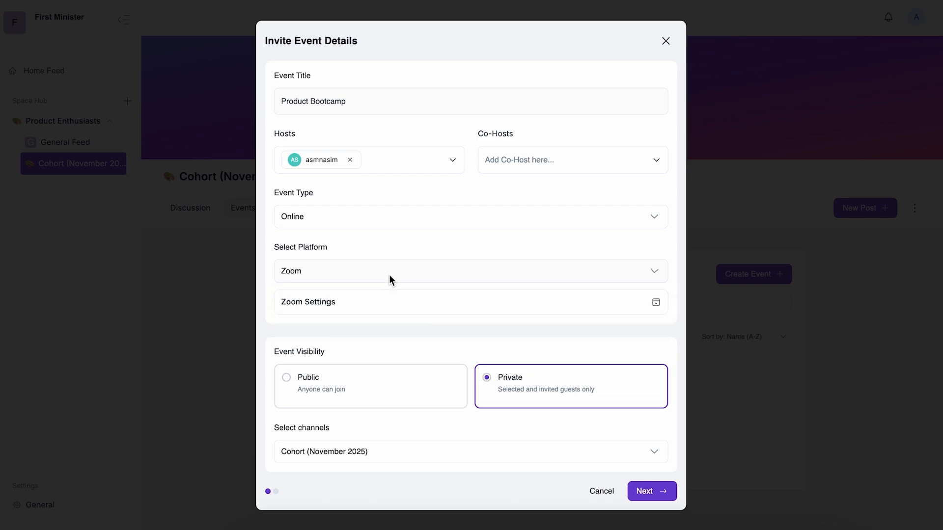
# In the Zoom settings, enter a meeting password and enable starting video when the host joins the meeting
pyautogui.click(391, 300)
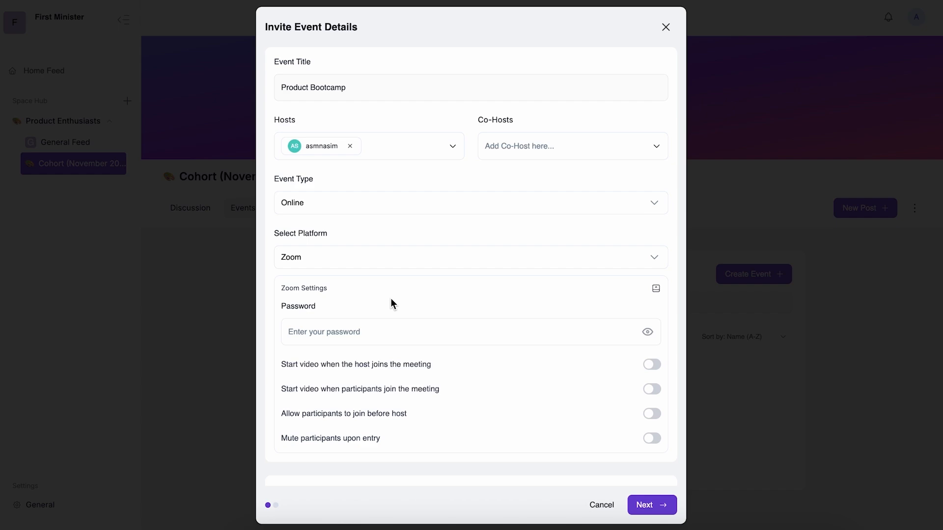
pyautogui.scroll(-1, 391, 298)
pyautogui.click(390, 298)
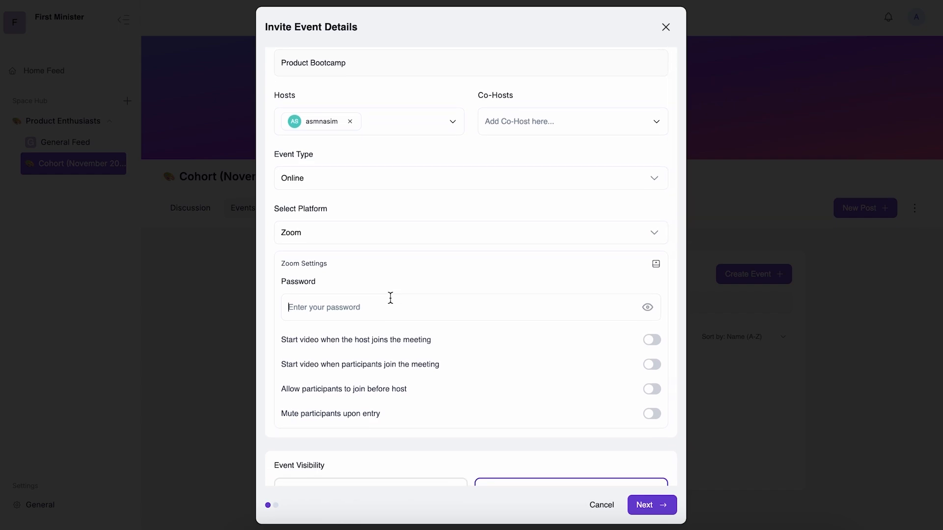
pyautogui.write('•••')
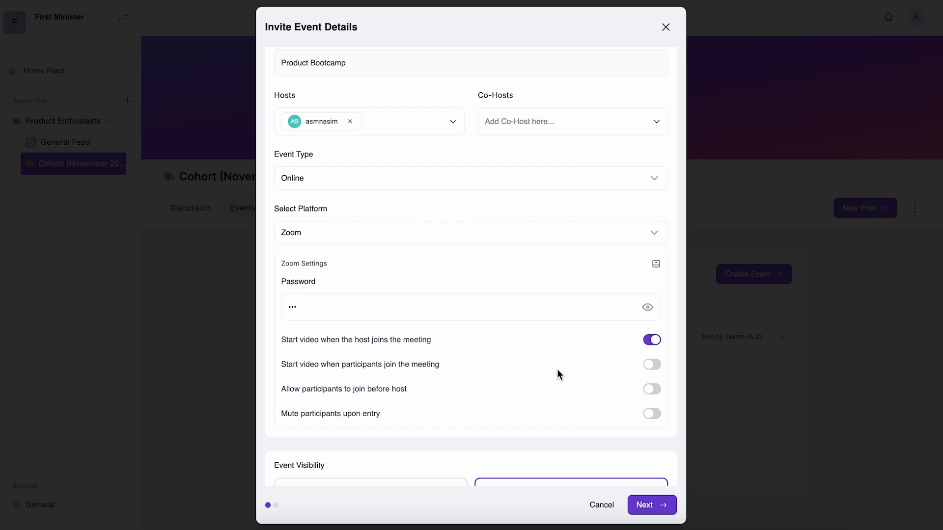
pyautogui.scroll(-3, 558, 370)
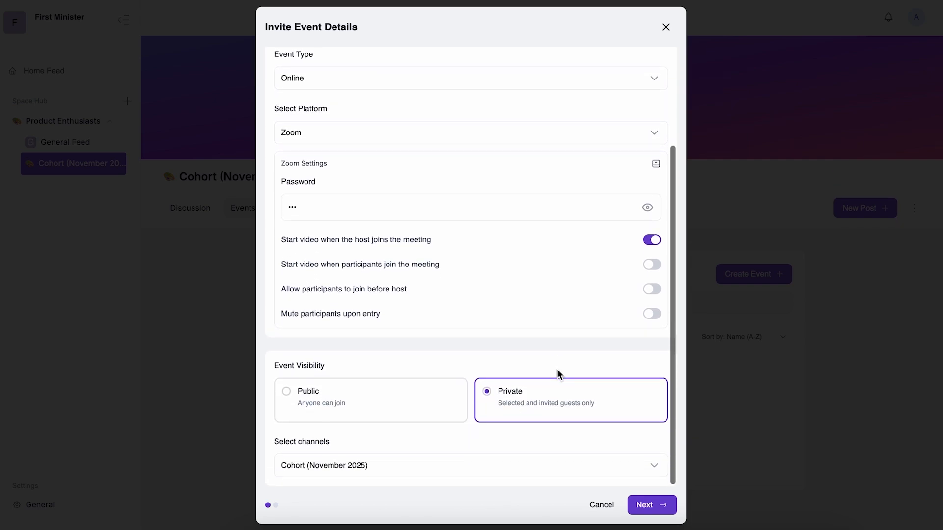
pyautogui.click(633, 168)
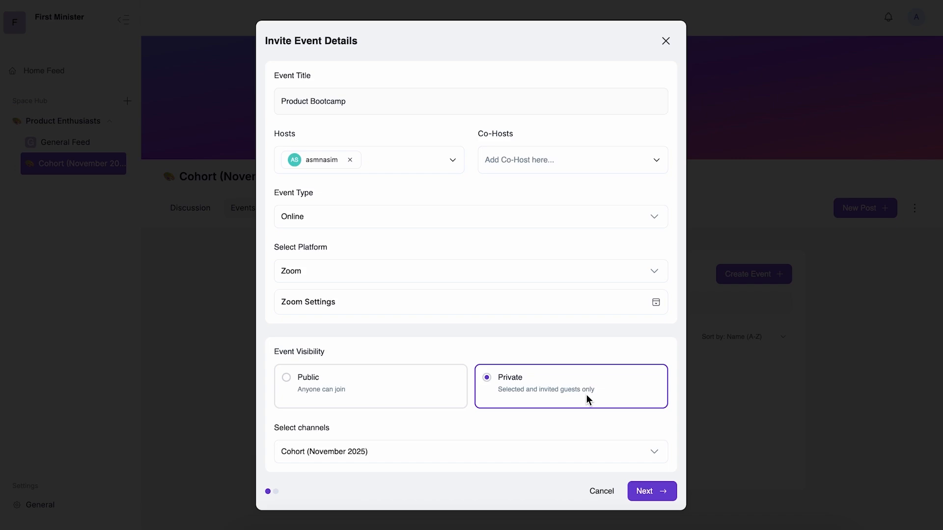
# Try Public visibility, return the event to Private, and view the available channels
pyautogui.click(425, 379)
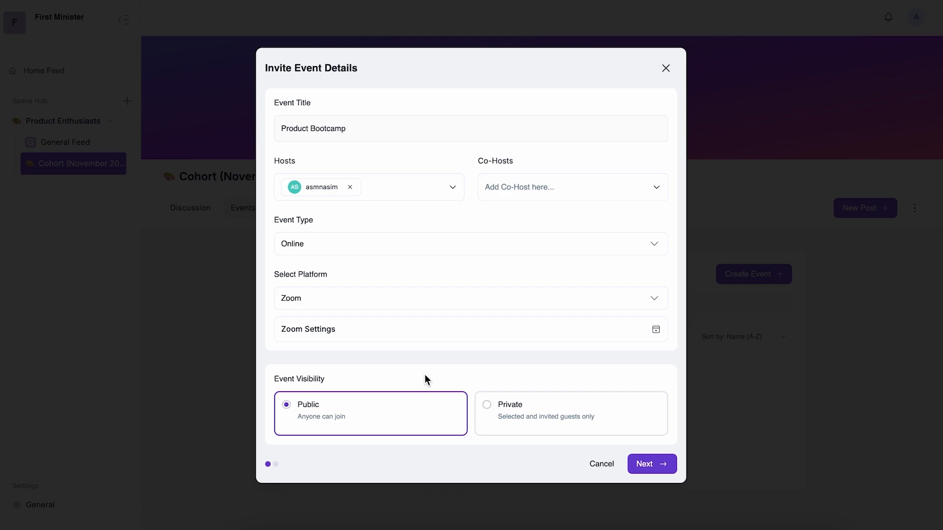
pyautogui.click(605, 411)
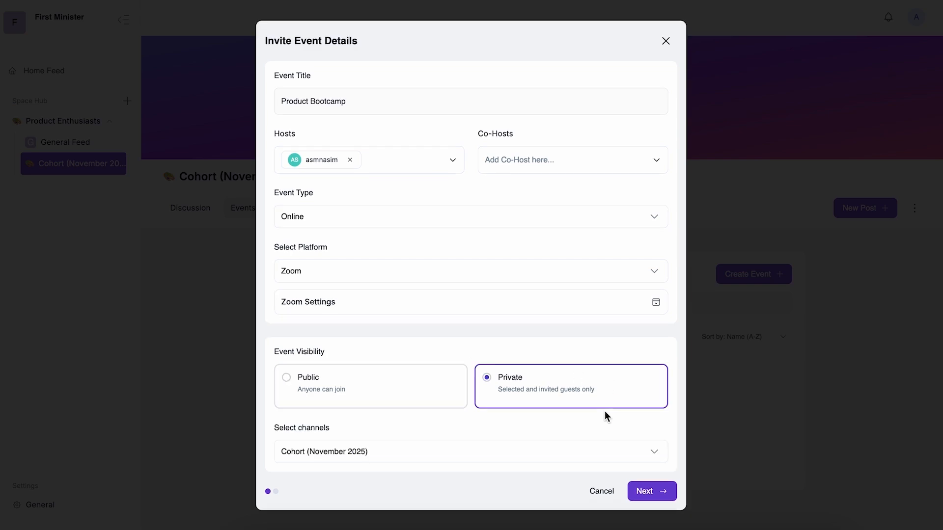
pyautogui.click(544, 447)
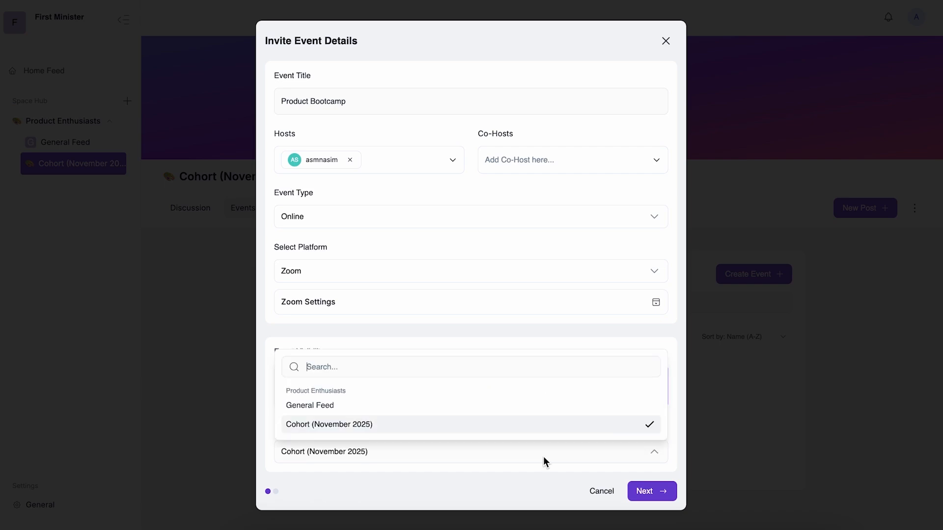
pyautogui.click(544, 458)
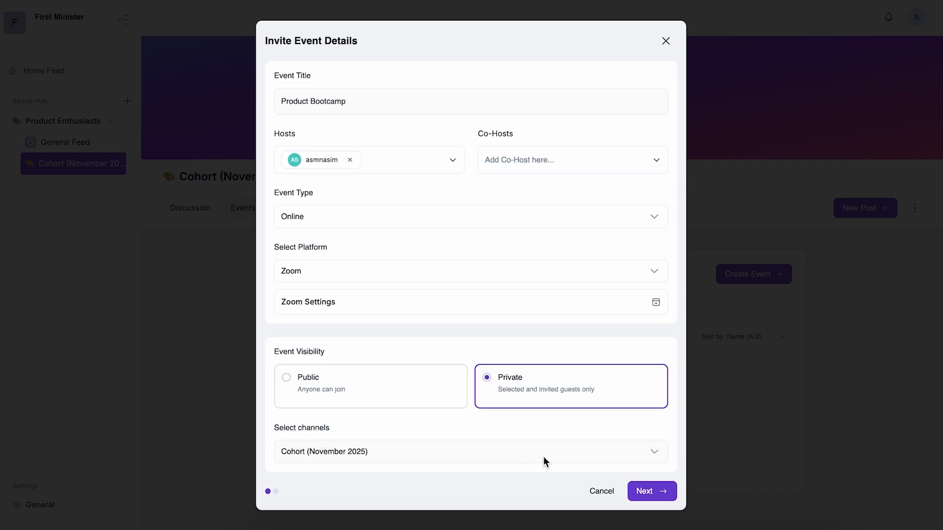
# Switch the event type to In Person to view its location field, and set it back to Online
pyautogui.click(433, 222)
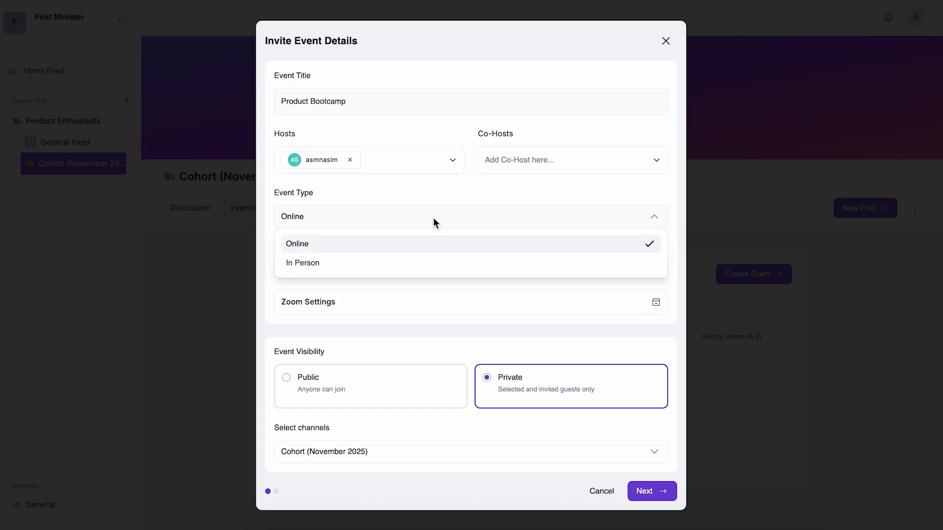
pyautogui.click(405, 263)
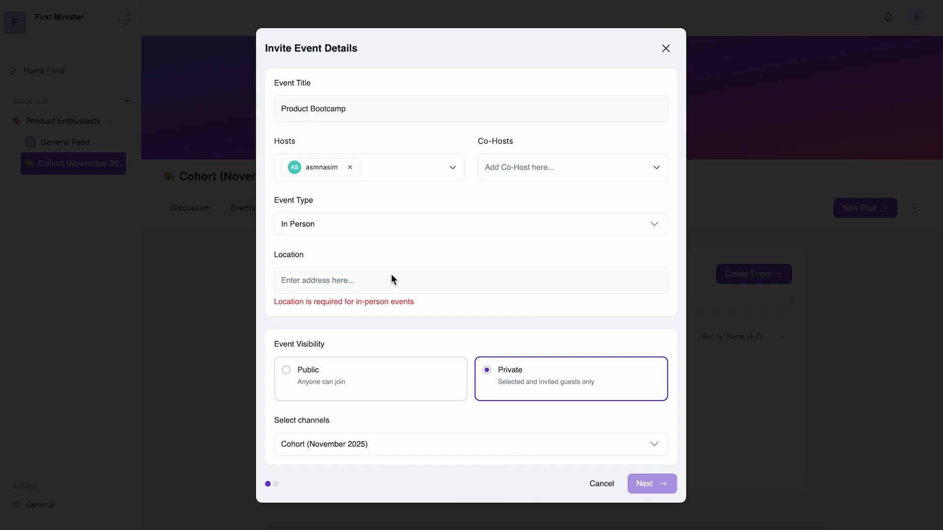
pyautogui.click(386, 223)
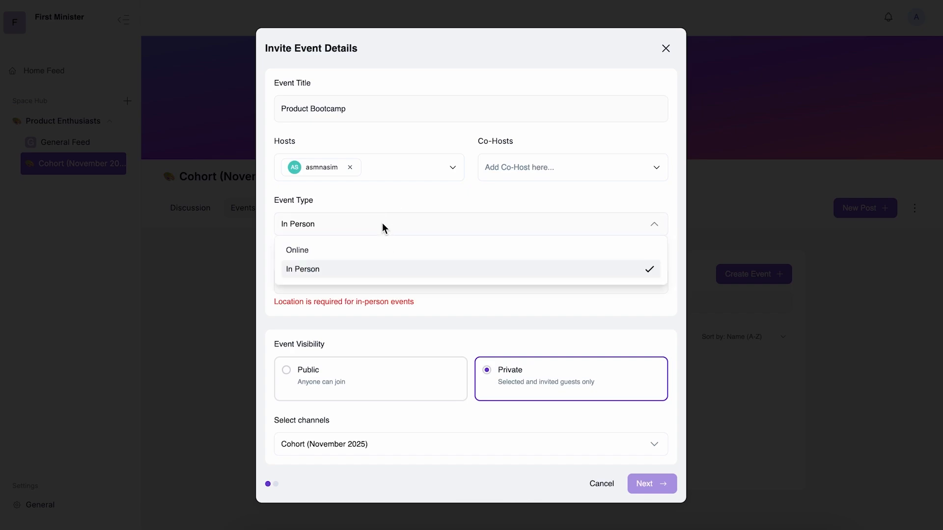
pyautogui.click(369, 247)
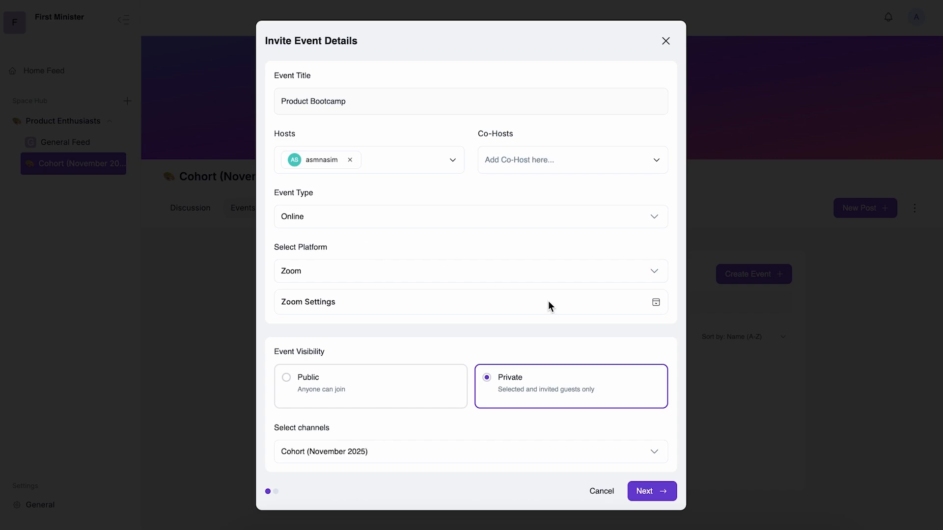
# Proceed to the scheduling details and set the event's start to Nov 30, 2025 at 1:00 PM
pyautogui.click(663, 493)
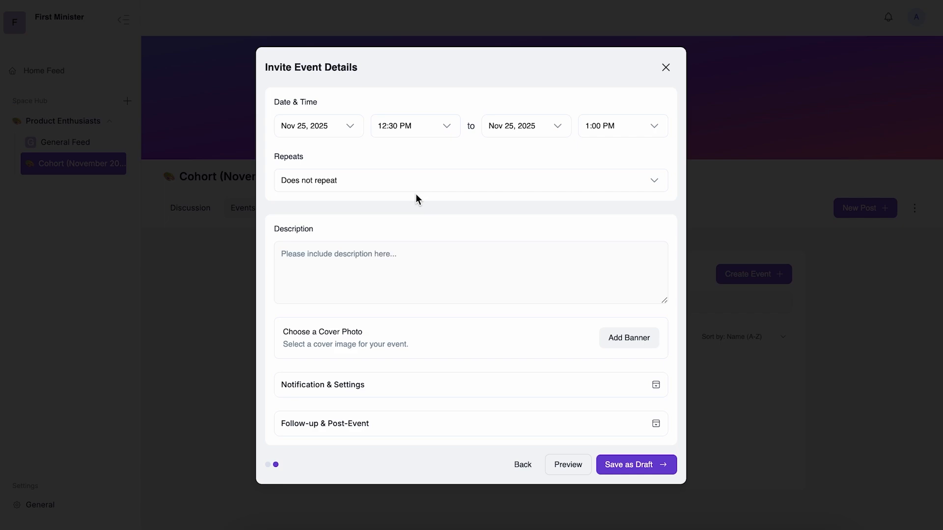
pyautogui.click(349, 132)
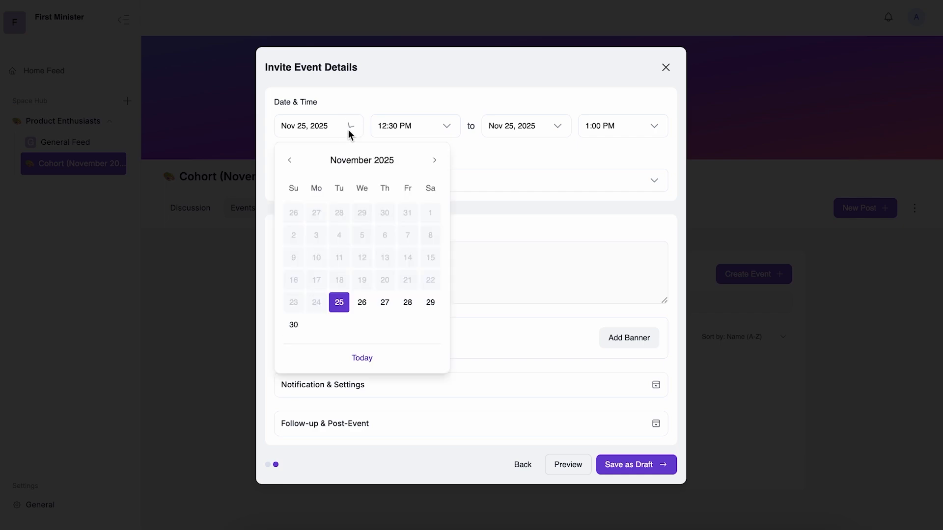
pyautogui.click(294, 325)
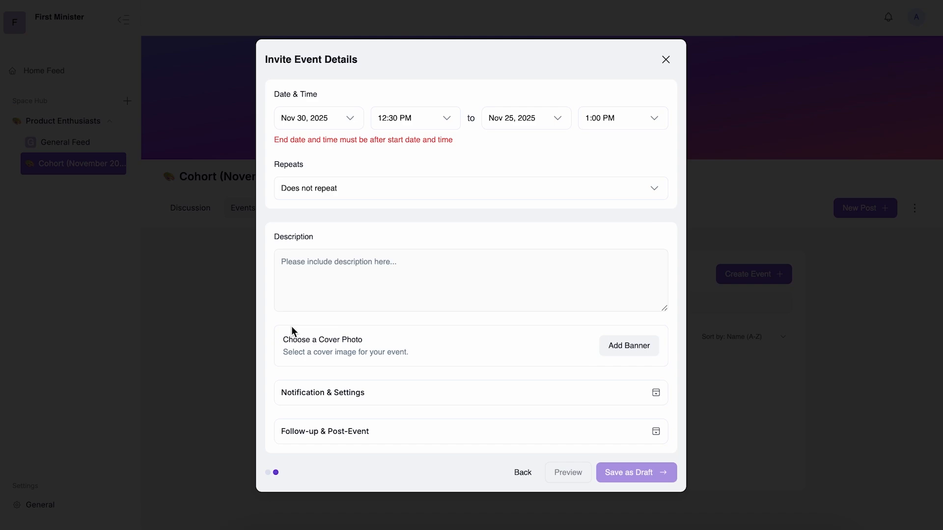
pyautogui.click(436, 129)
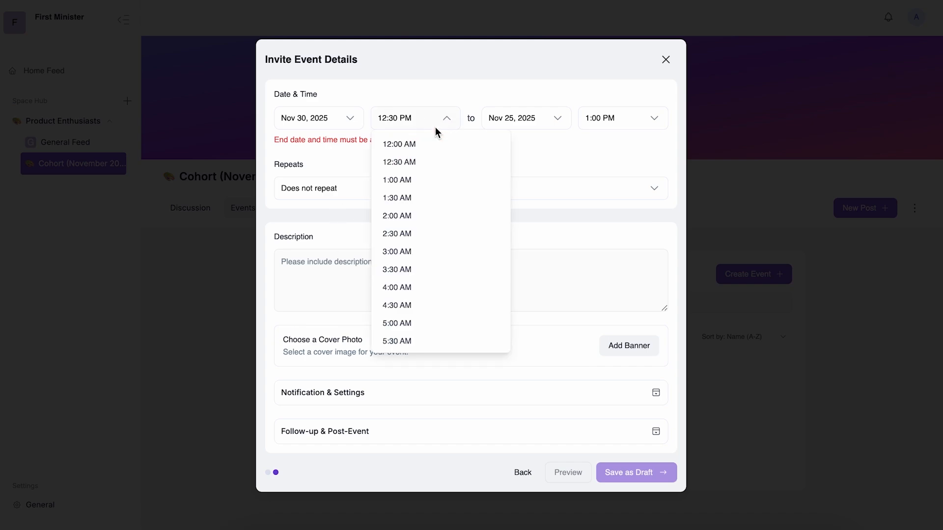
pyautogui.scroll(-6, 437, 219)
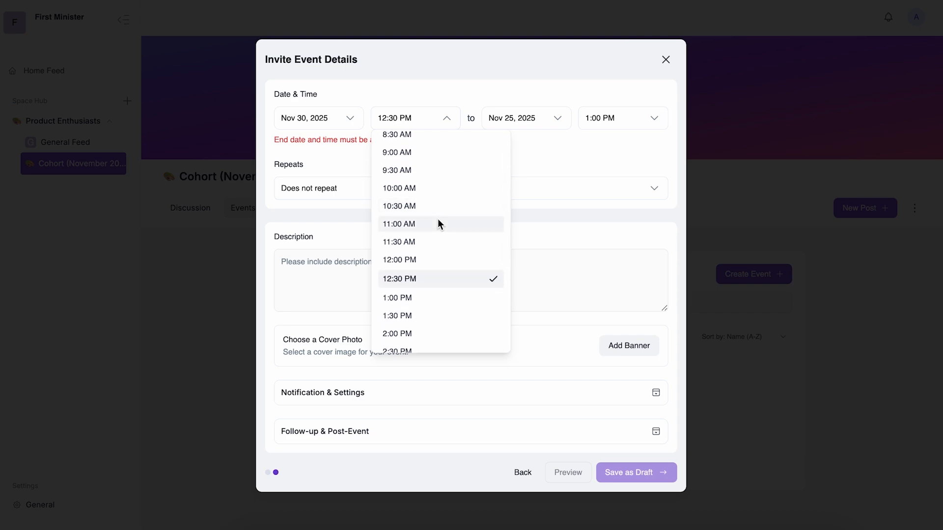
pyautogui.scroll(-1, 438, 219)
pyautogui.click(428, 249)
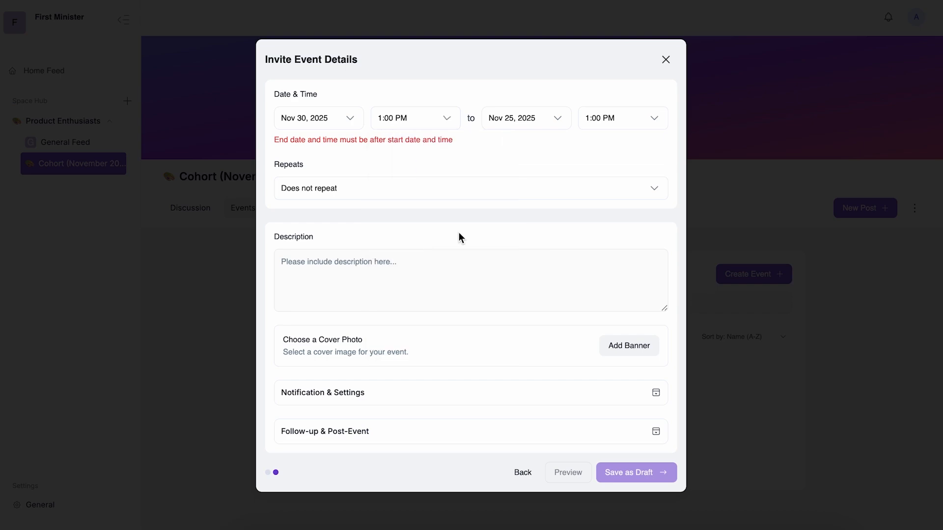
# Set the event's end to Nov 30, 2025 at 4:00 PM and view the repeat options
pyautogui.click(563, 118)
pyautogui.click(499, 319)
pyautogui.click(627, 119)
pyautogui.scroll(-4, 626, 249)
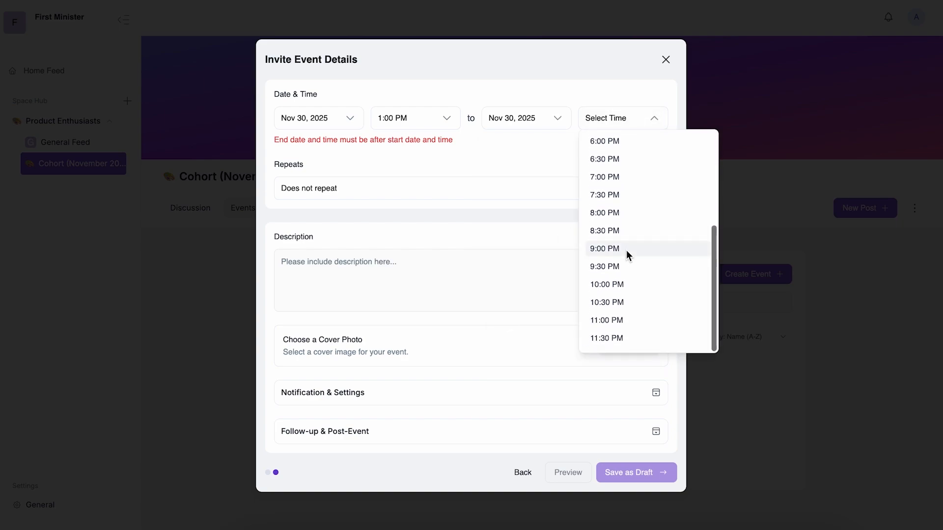
pyautogui.scroll(5, 626, 250)
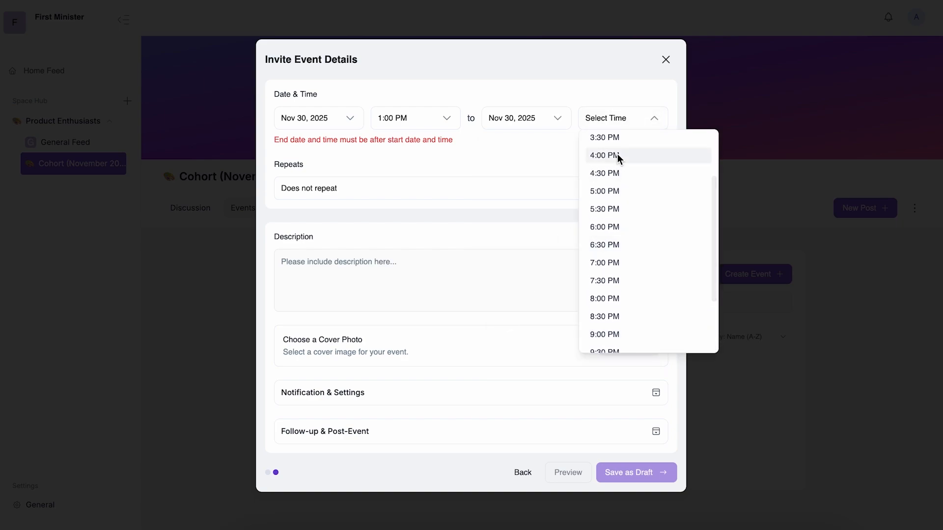
pyautogui.click(618, 154)
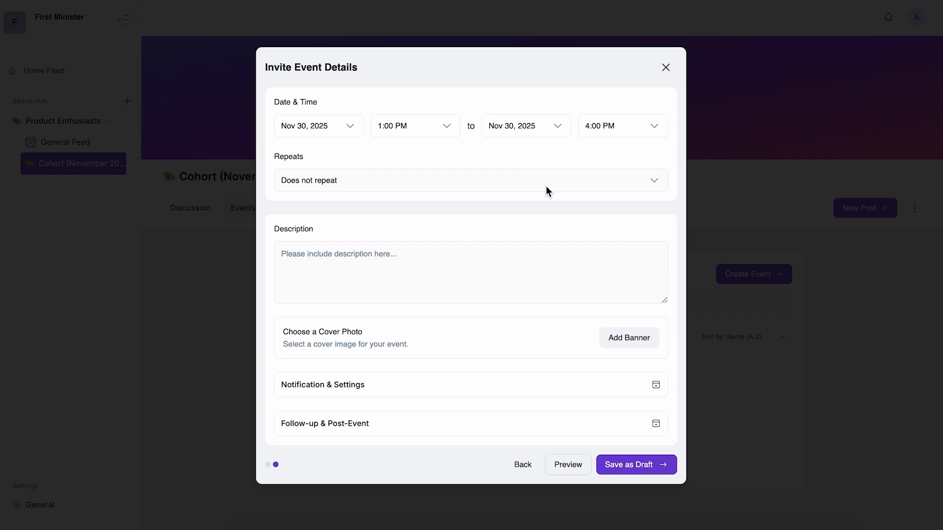
pyautogui.click(546, 187)
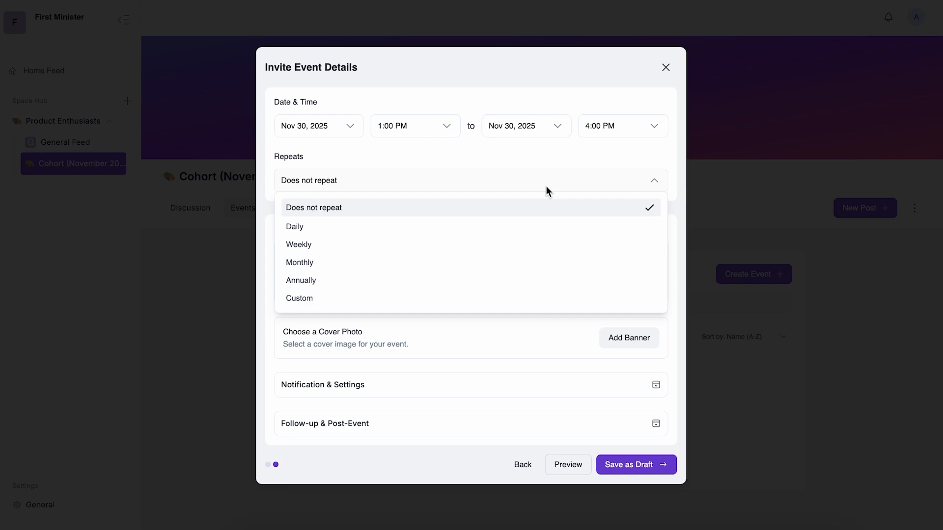
pyautogui.click(546, 187)
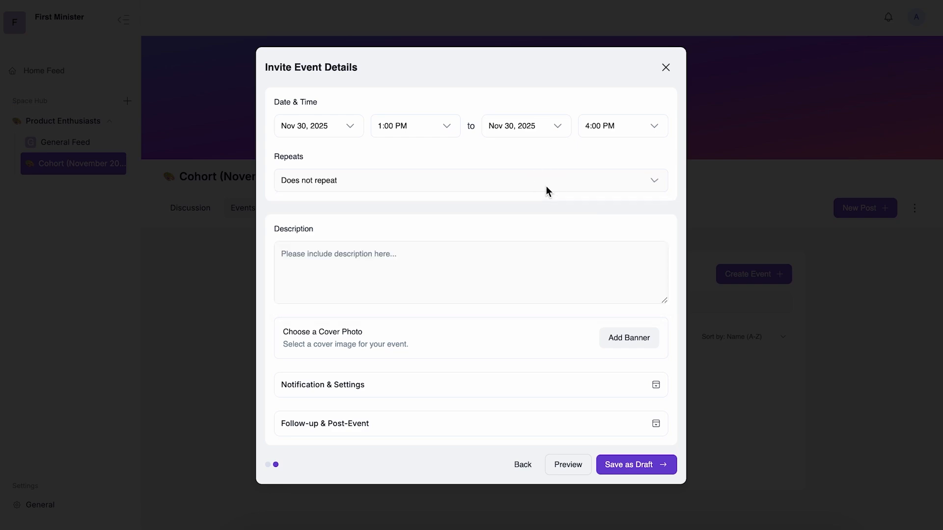
# Enter the event description "This is a bootcamp for the product manager beginners."
pyautogui.click(399, 259)
pyautogui.write('Th')
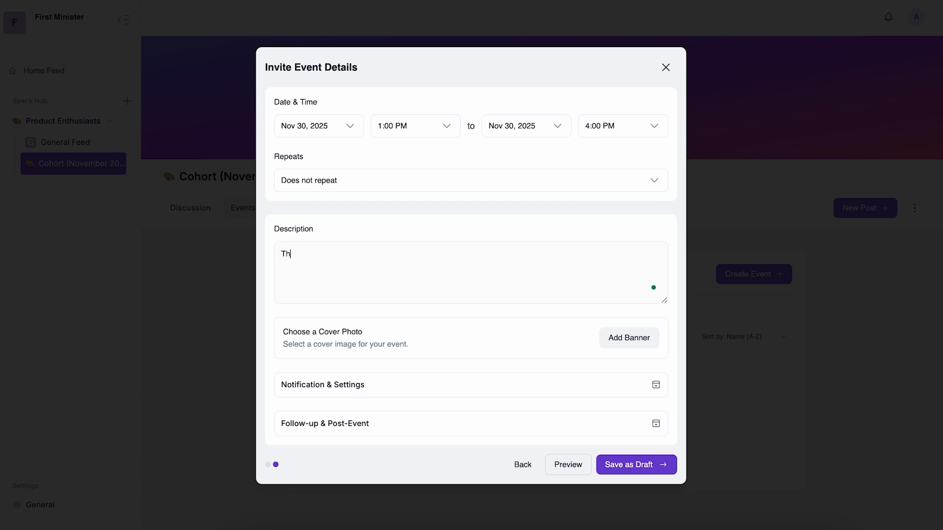
pyautogui.write('is is a bootcamp for the product manager bef')
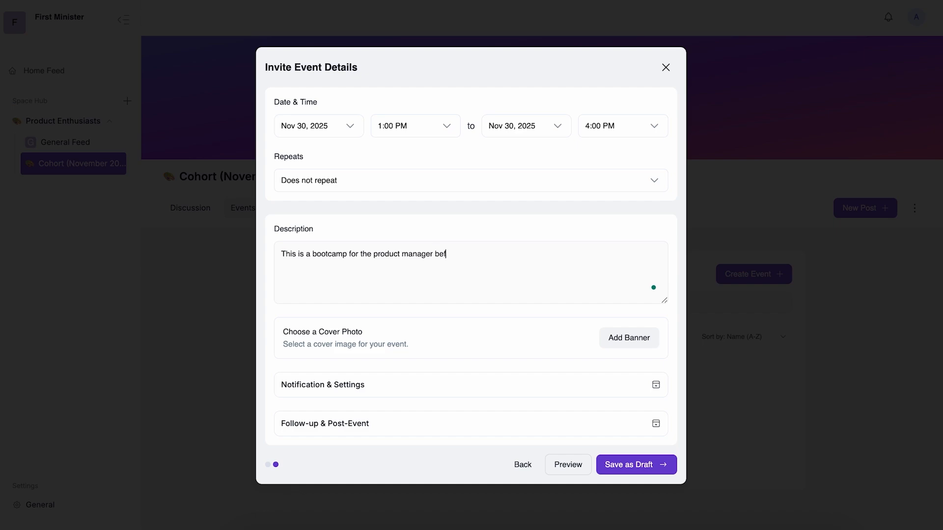
pyautogui.press('BackSpace')
pyautogui.write('ginners.')
# Add the image "Engage Students In Community With Events.jpeg" from the Desktop folder as the event's cover photo
pyautogui.click(626, 341)
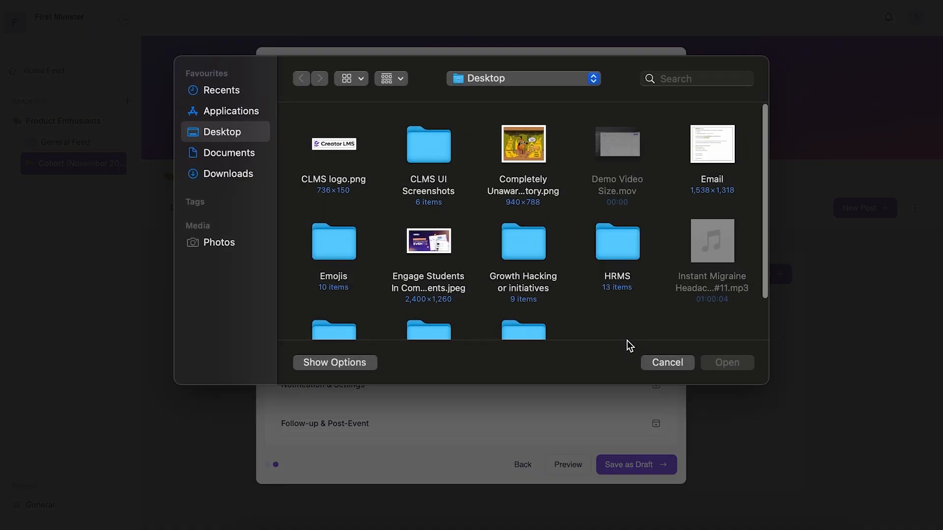
pyautogui.scroll(-3, 496, 226)
pyautogui.click(442, 176)
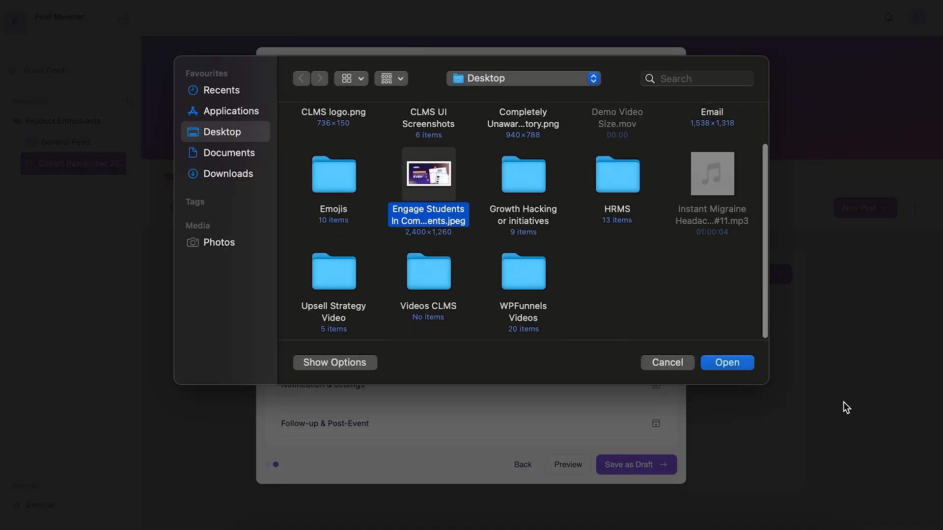
pyautogui.click(744, 362)
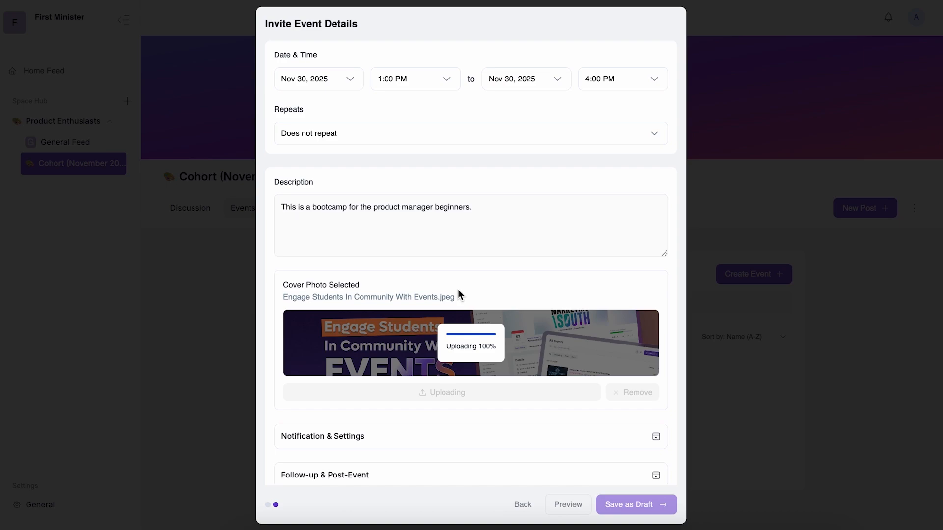
# Expand the event's notification settings and set the auto email reminder to 2 hours
pyautogui.scroll(-1, 459, 291)
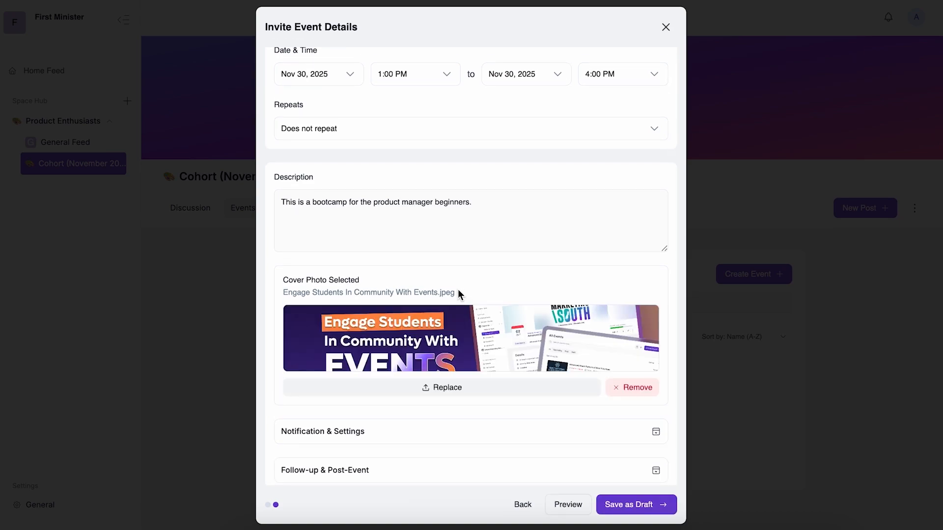
pyautogui.click(390, 432)
pyautogui.scroll(-3, 513, 219)
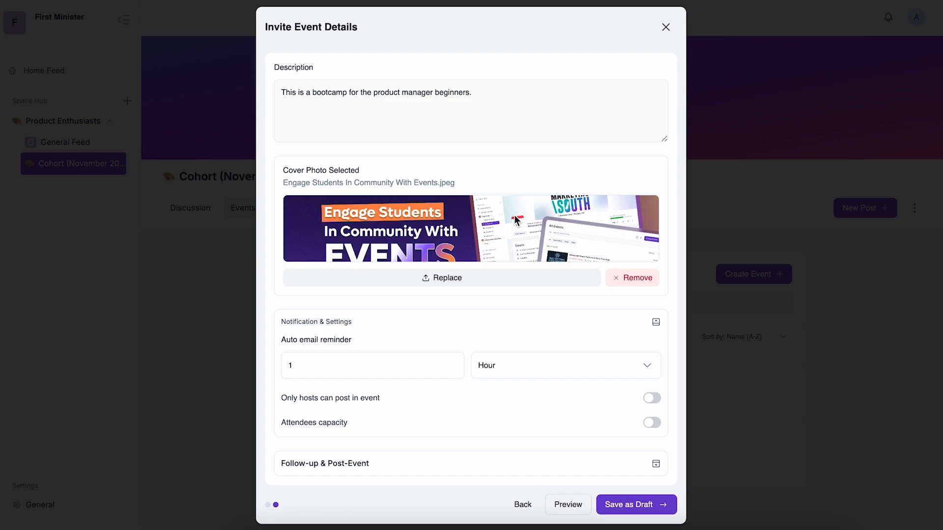
pyautogui.click(352, 367)
pyautogui.press('BackSpace')
pyautogui.write('2')
# Enable the attendee capacity limit and set it to 30
pyautogui.click(653, 422)
pyautogui.scroll(-1, 442, 363)
pyautogui.click(381, 404)
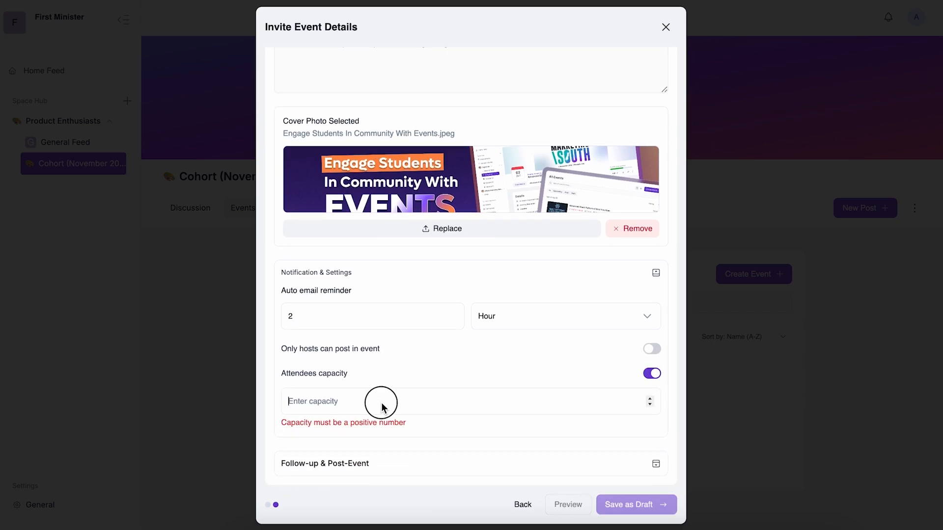
pyautogui.write('30')
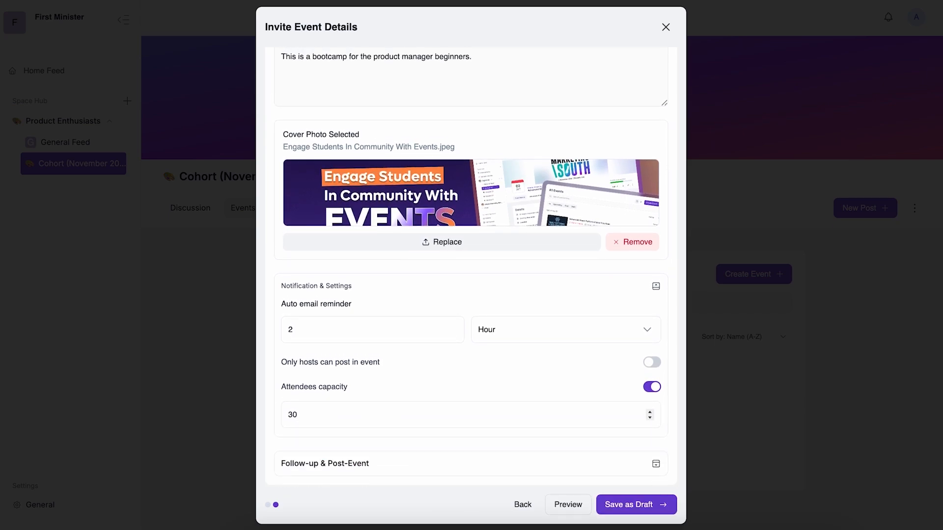
pyautogui.scroll(-3, 382, 405)
pyautogui.scroll(2, 381, 405)
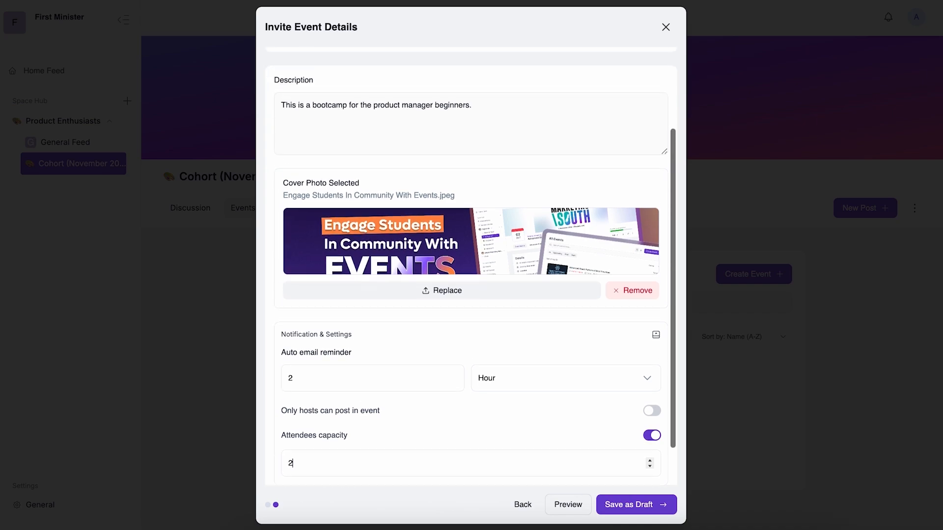
pyautogui.scroll(-2, 381, 405)
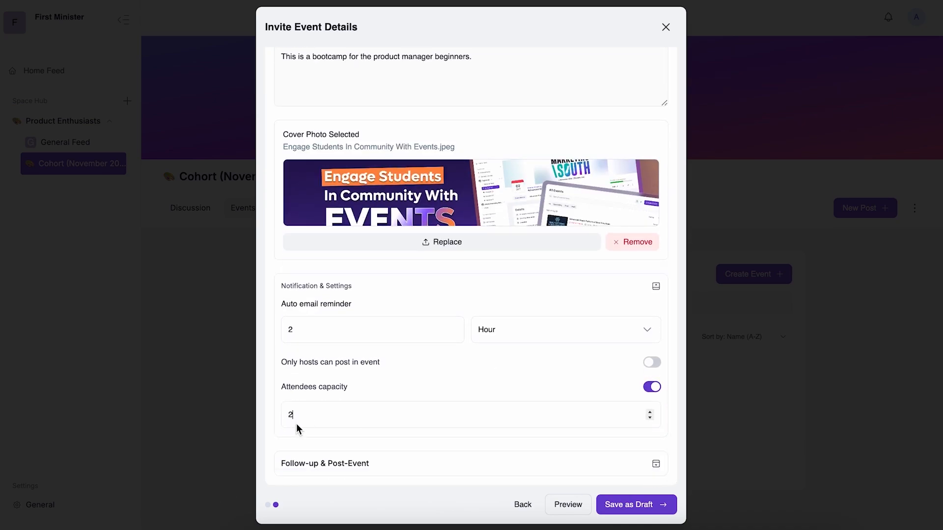
pyautogui.press('BackSpace')
pyautogui.write('30')
pyautogui.scroll(-1, 381, 441)
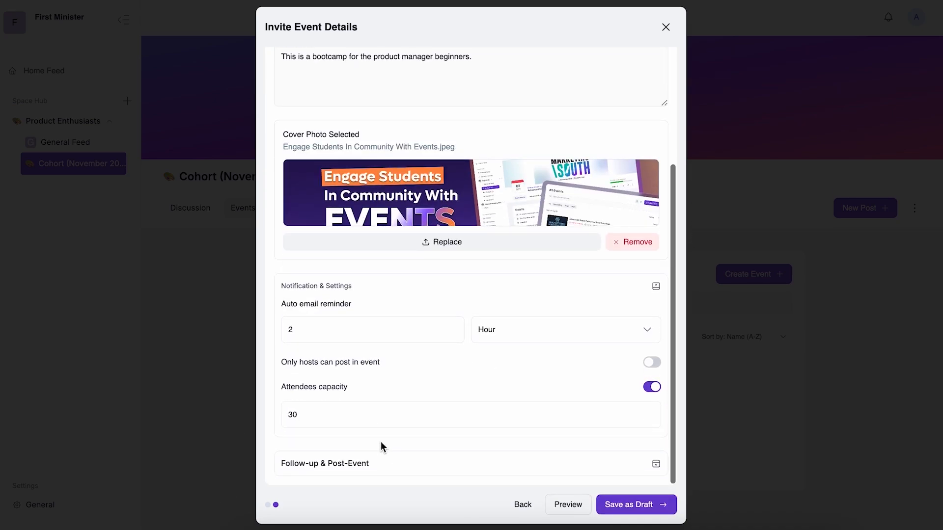
# Expand the follow-up and post-event settings and enable event recording
pyautogui.click(467, 460)
pyautogui.scroll(-3, 501, 289)
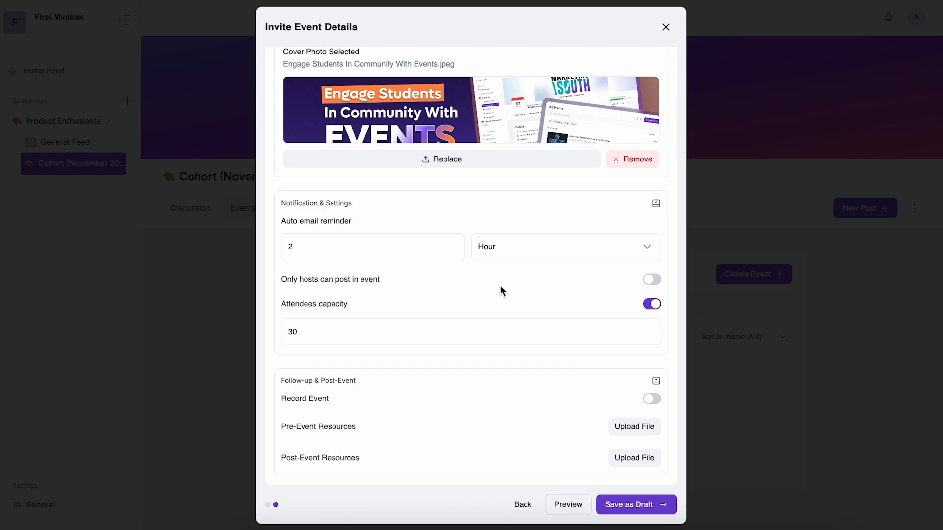
pyautogui.click(646, 400)
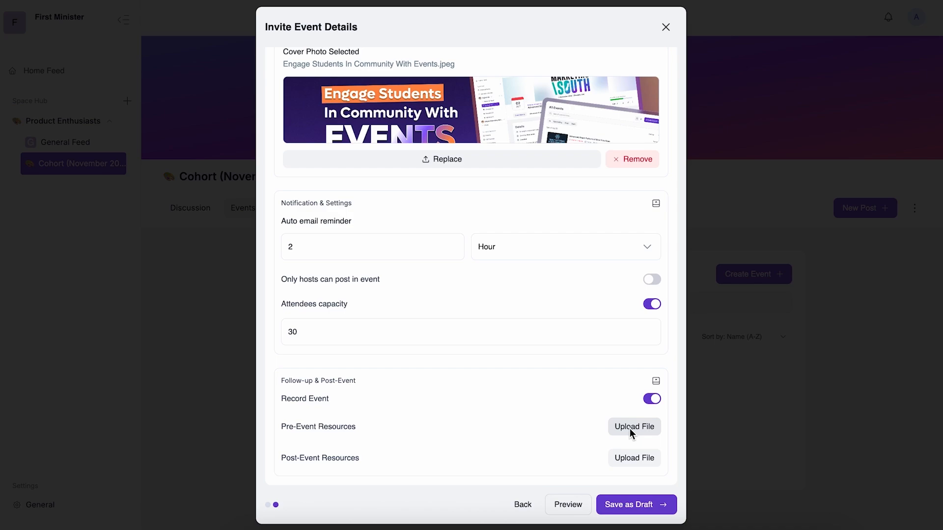
# Preview the Product Bootcamp event page and return to the event setup form
pyautogui.click(564, 509)
pyautogui.scroll(-2, 414, 417)
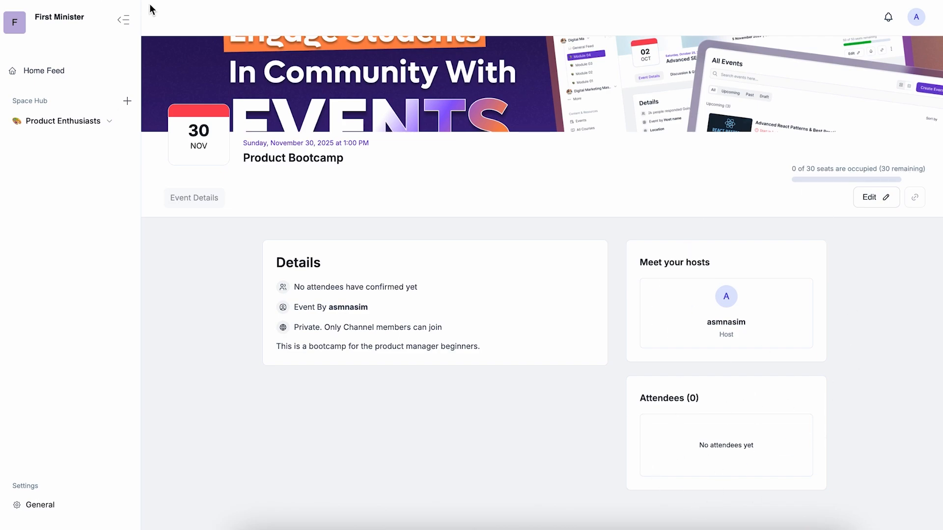
pyautogui.scroll(2, 238, 87)
pyautogui.click(170, 57)
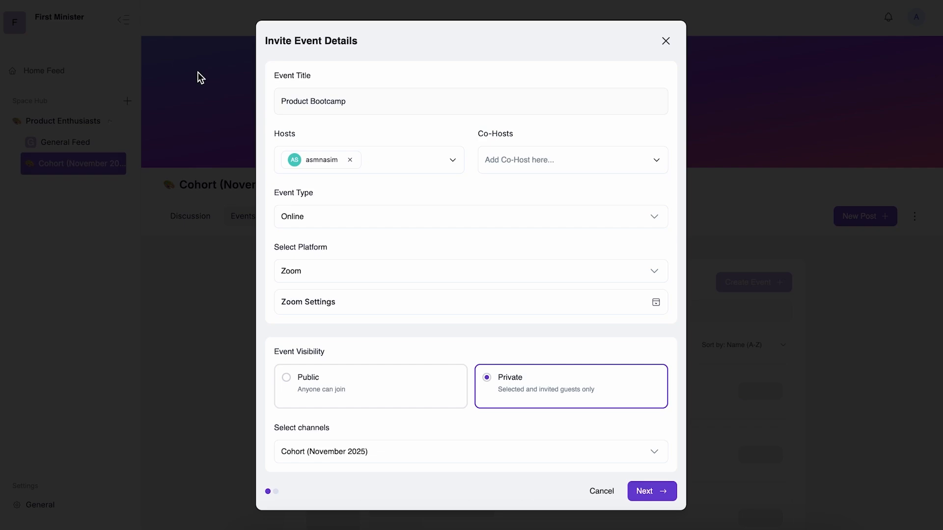
# Proceed to the scheduling details and save the event as a draft
pyautogui.click(650, 488)
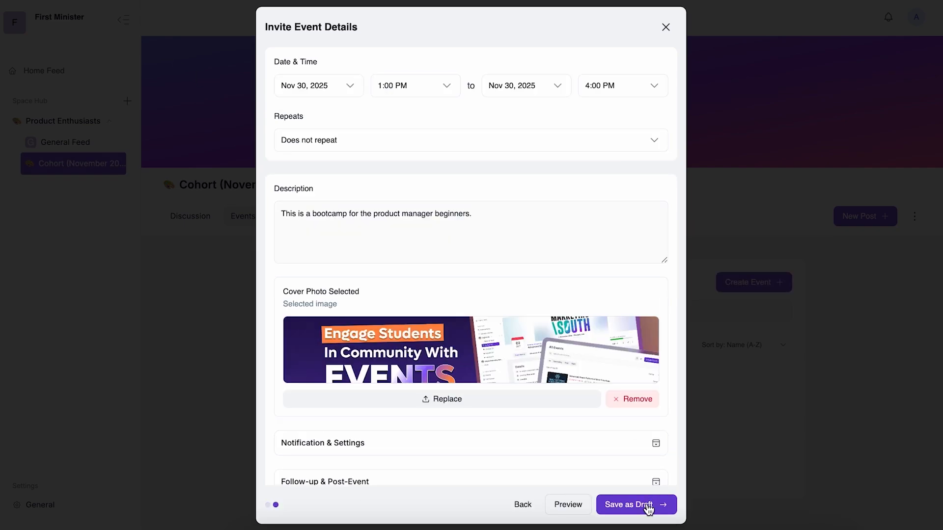
pyautogui.click(648, 505)
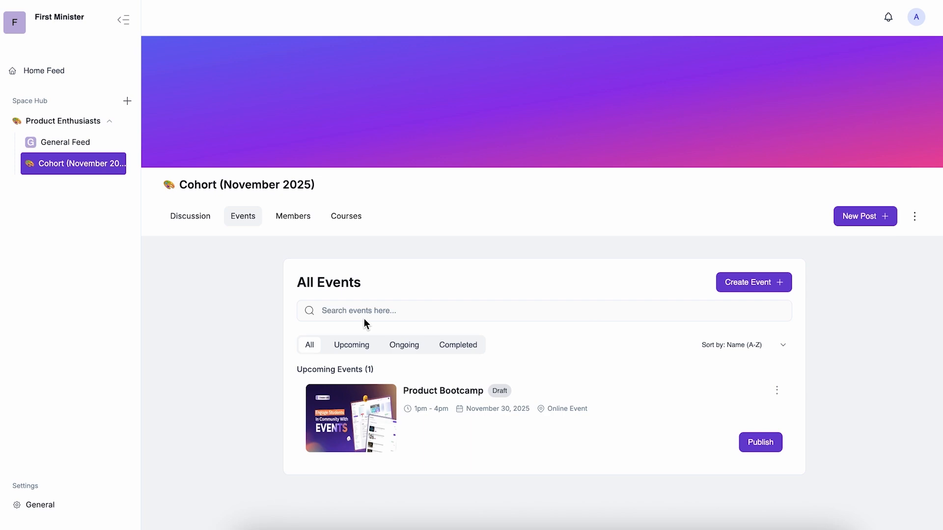
# Check the Upcoming, Ongoing and Completed event lists, and publish the Product Bootcamp draft from the upcoming events
pyautogui.click(352, 345)
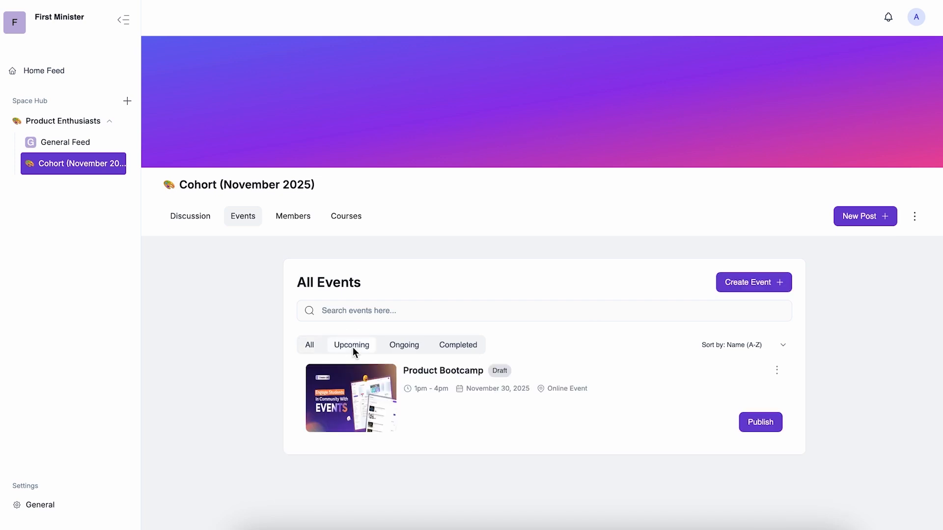
pyautogui.click(419, 348)
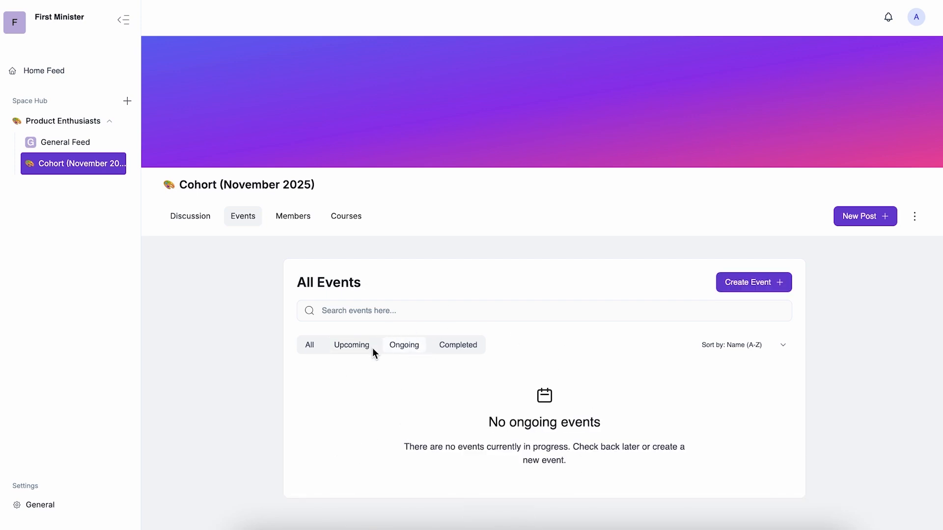
pyautogui.click(449, 349)
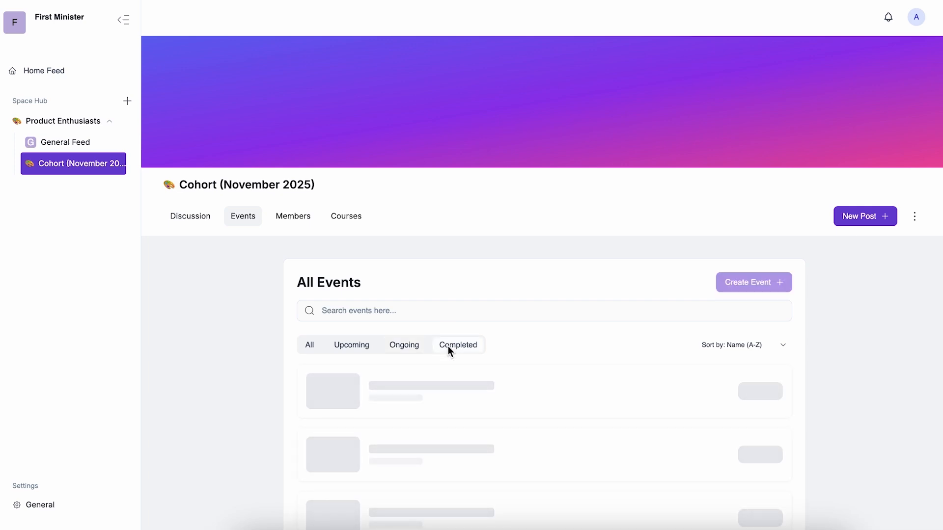
pyautogui.click(361, 347)
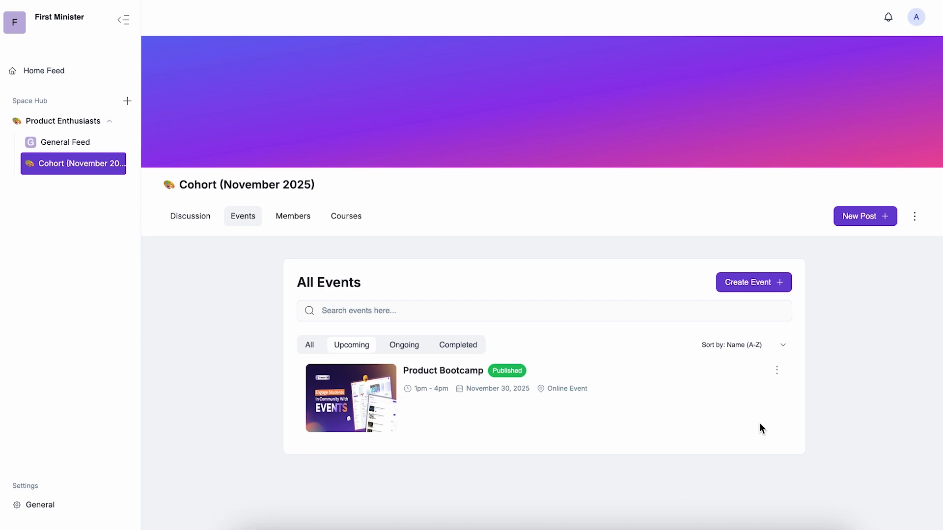
# Show the details of the published Product Bootcamp event and review its details page
pyautogui.click(777, 371)
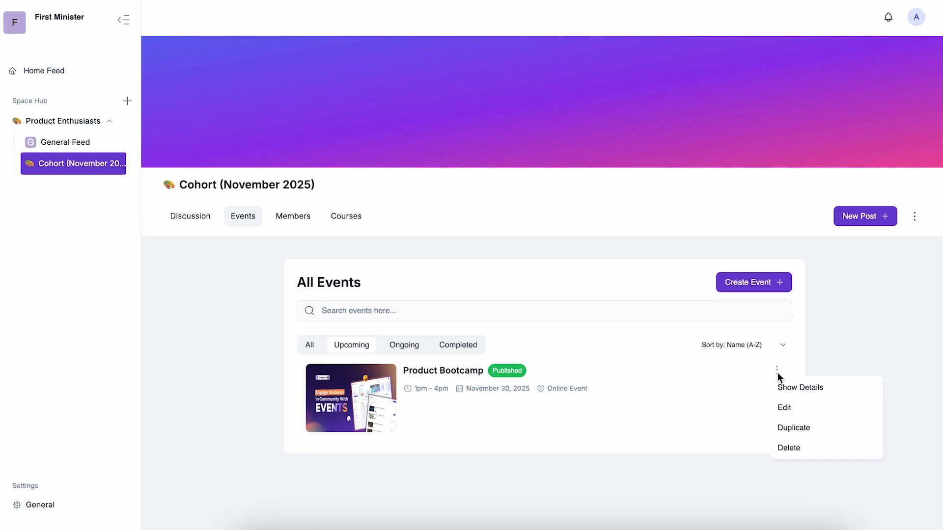
pyautogui.click(818, 387)
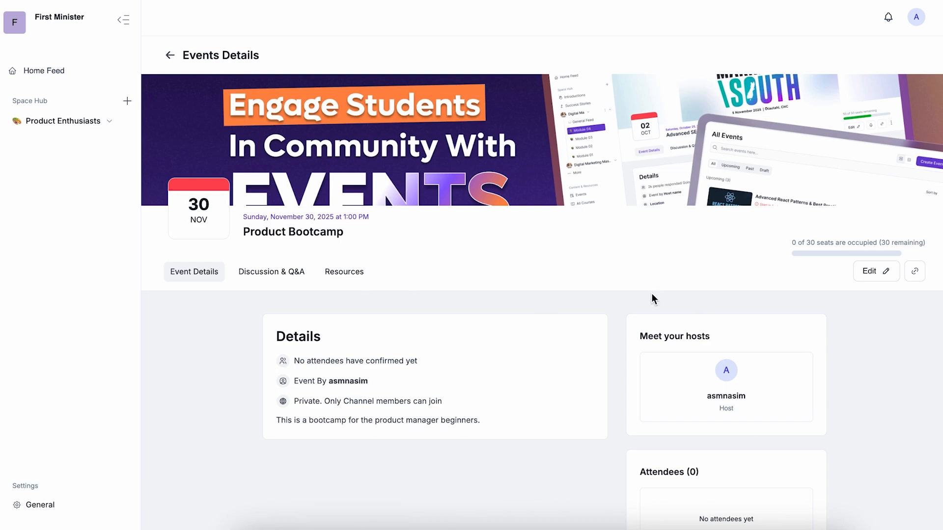
pyautogui.scroll(-2, 471, 257)
pyautogui.scroll(2, 472, 257)
# View the event's Discussion & Q&A section, and open the post composer and close it without posting
pyautogui.click(270, 275)
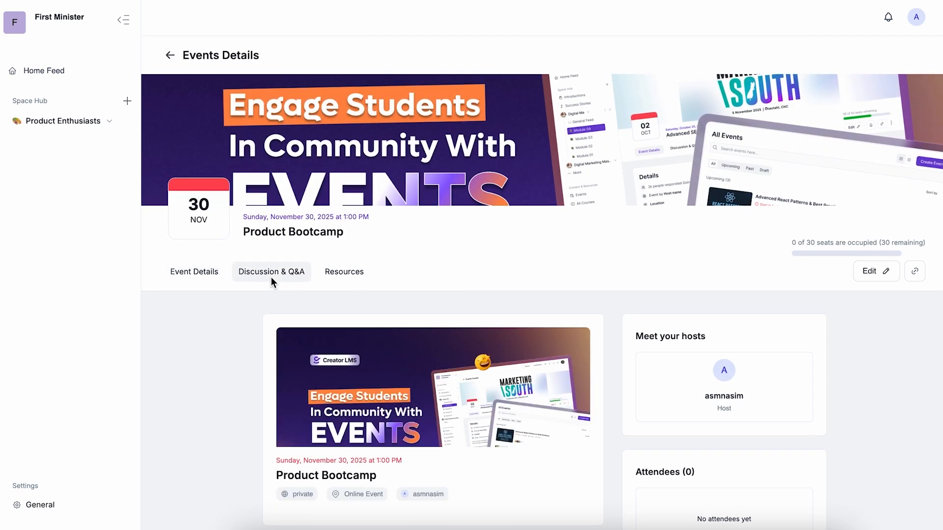
pyautogui.scroll(-3, 347, 383)
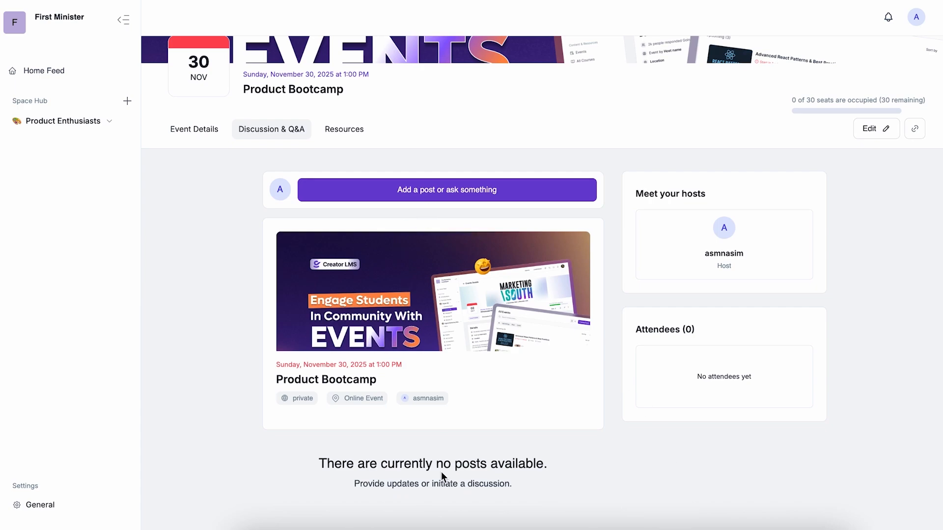
pyautogui.click(489, 185)
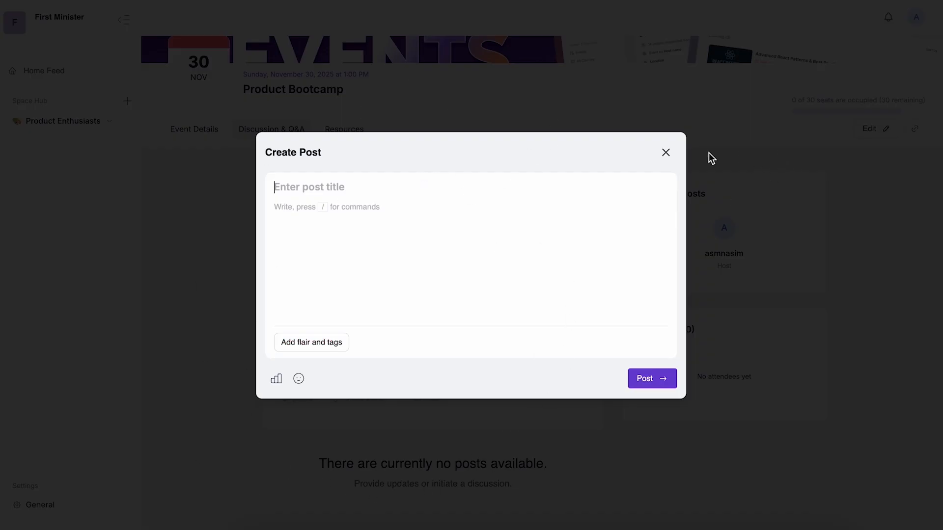
pyautogui.click(665, 152)
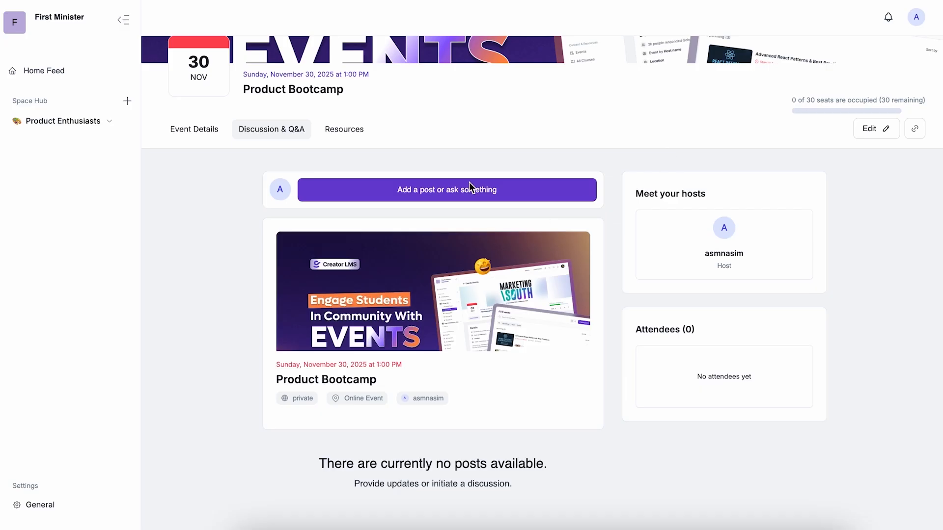
# View the event's Resources and Event Details sections, and return to Discussion & Q&A
pyautogui.click(341, 131)
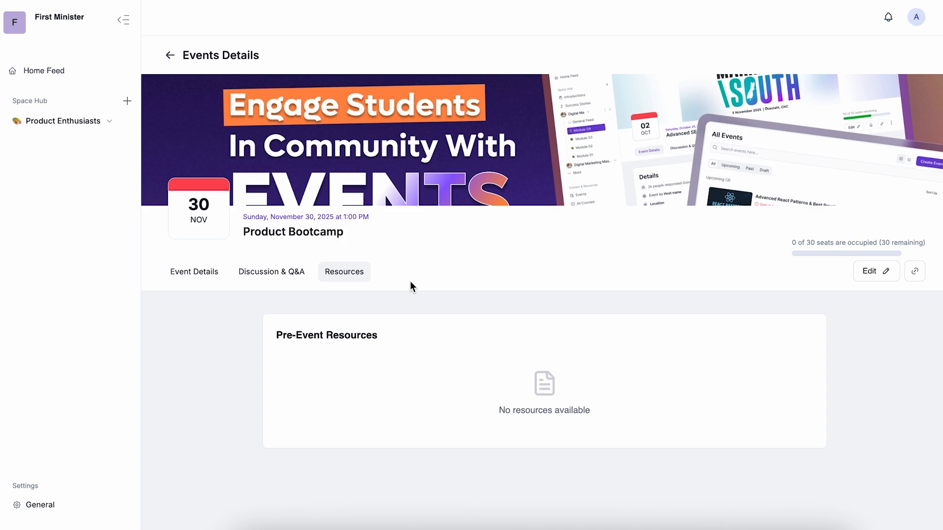
pyautogui.click(205, 280)
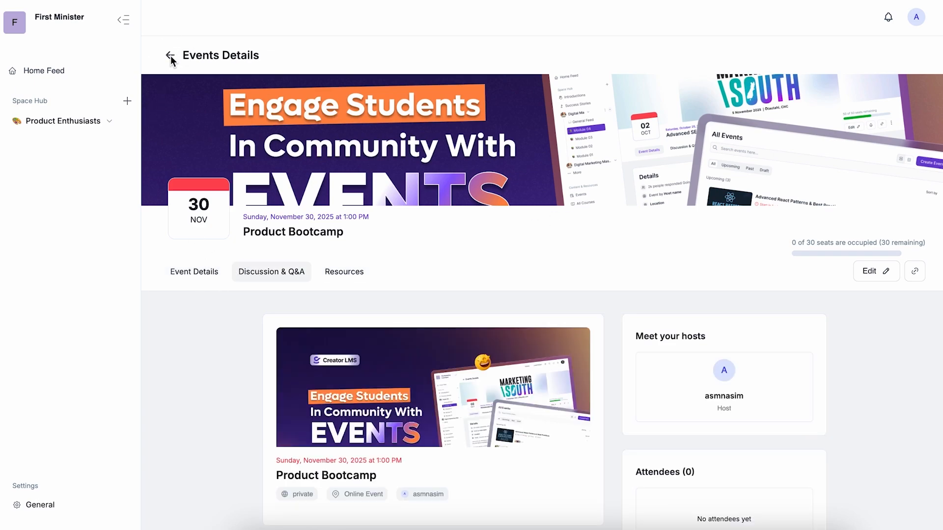
pyautogui.scroll(-3, 432, 345)
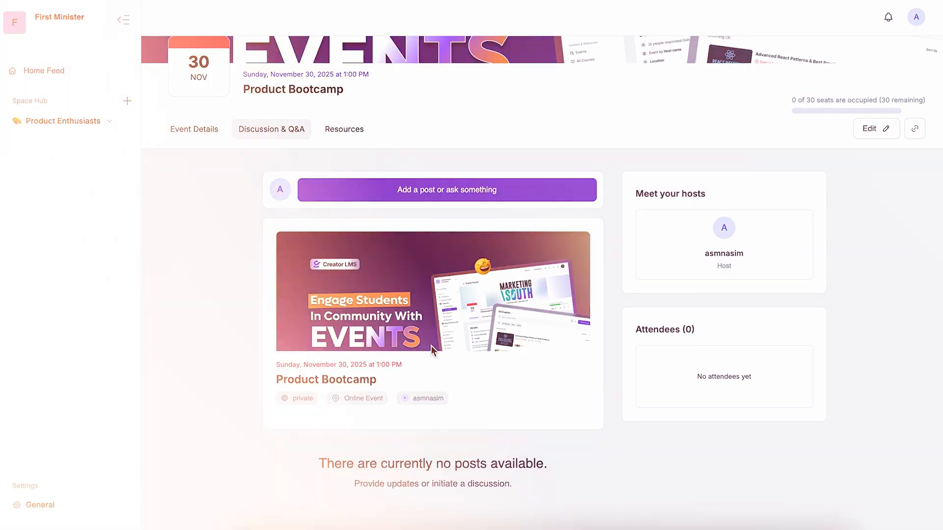